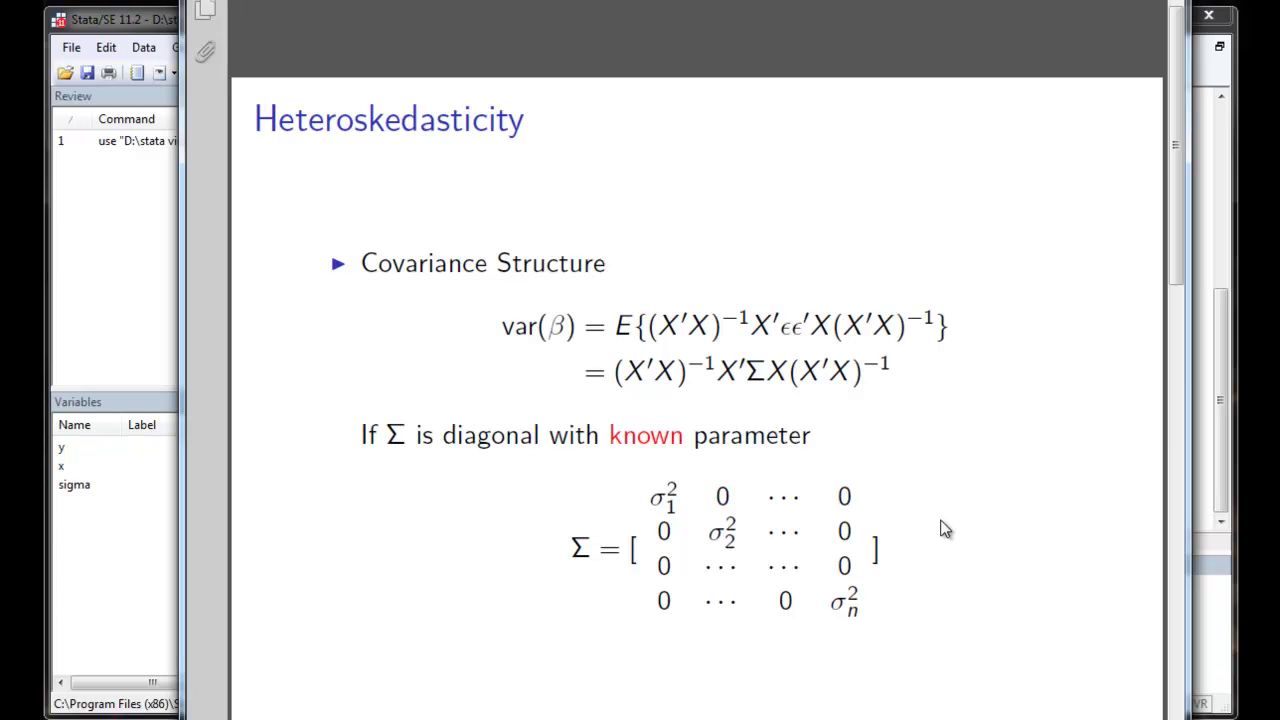
scroll(946, 529, down, 1)
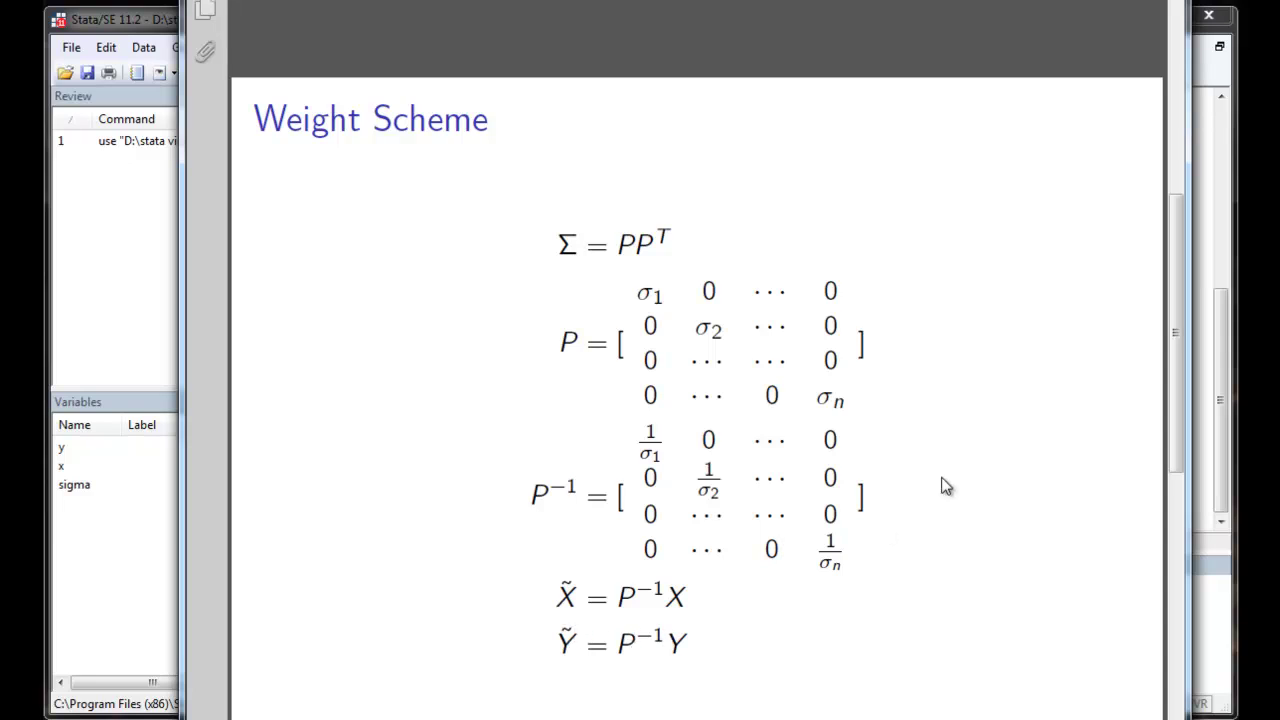
scroll(946, 486, down, 1)
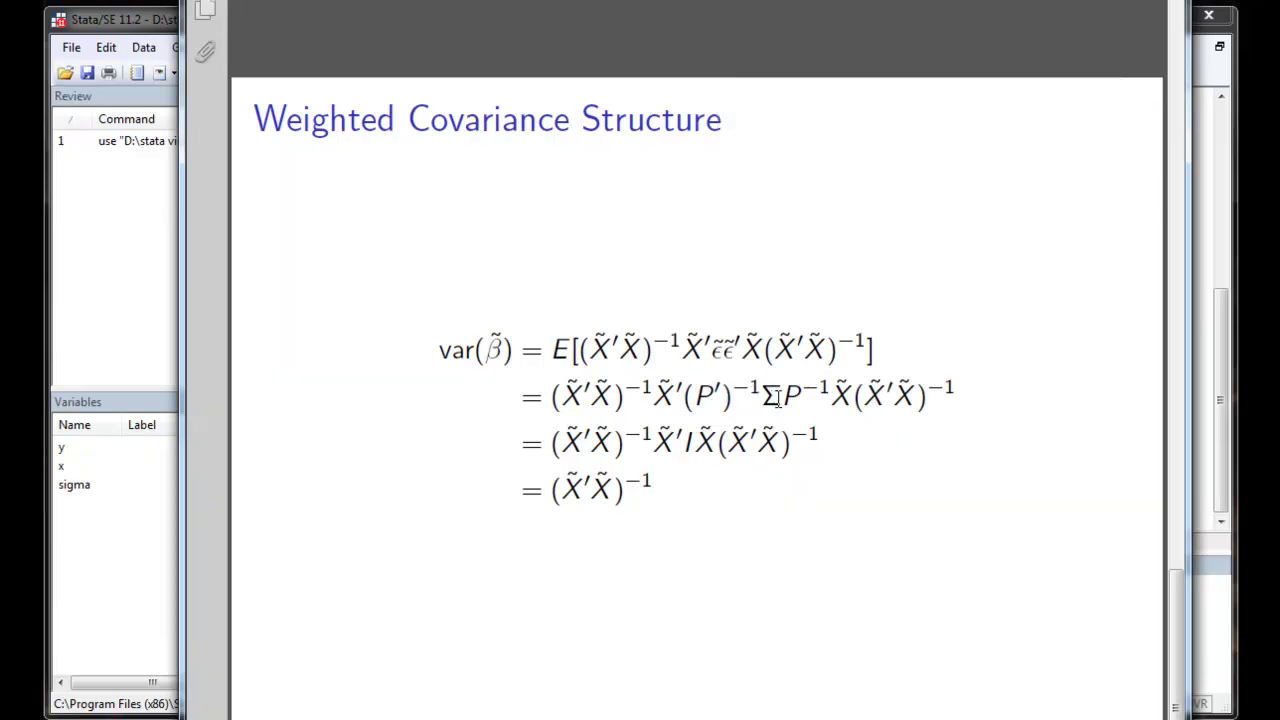
Revisit the Weight Scheme slide, then highlight (P′)⁻¹ΣP⁻¹, X̃′IX̃(X̃′X̃)⁻¹ and (X̃′X̃)⁻¹.
key(Page_Up)
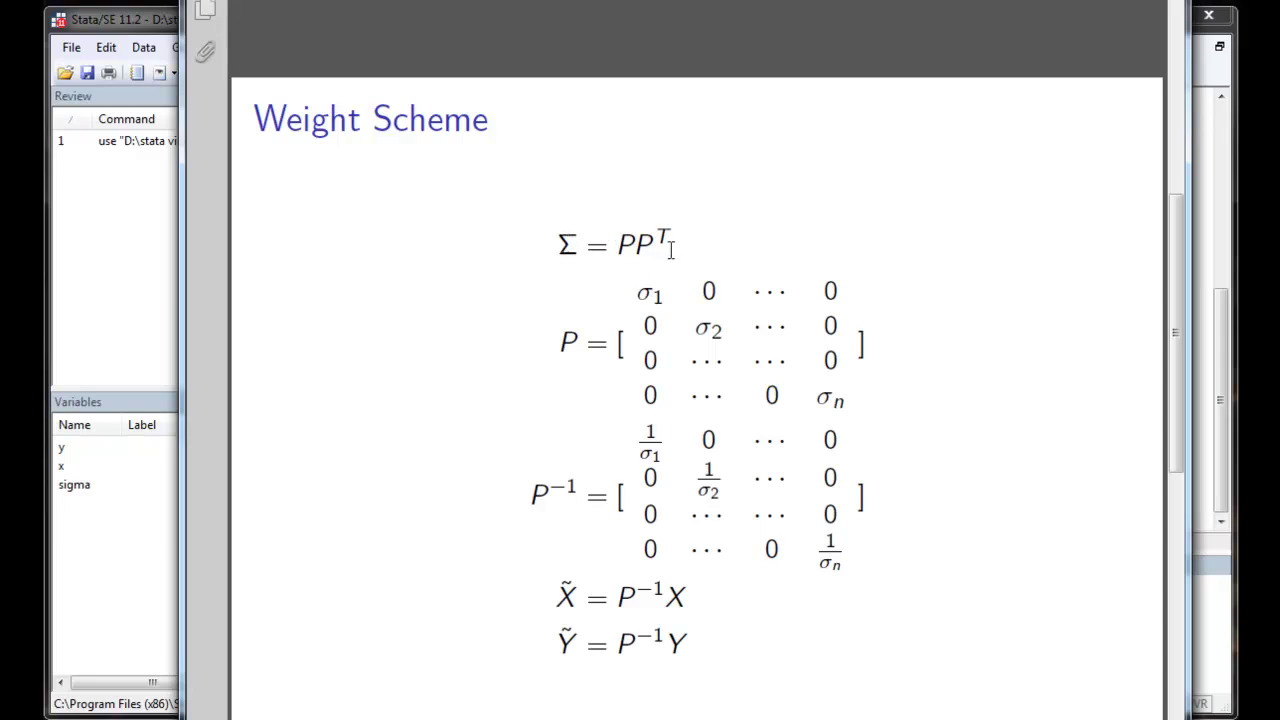
key(Page_Down)
drag(686, 396, 838, 396)
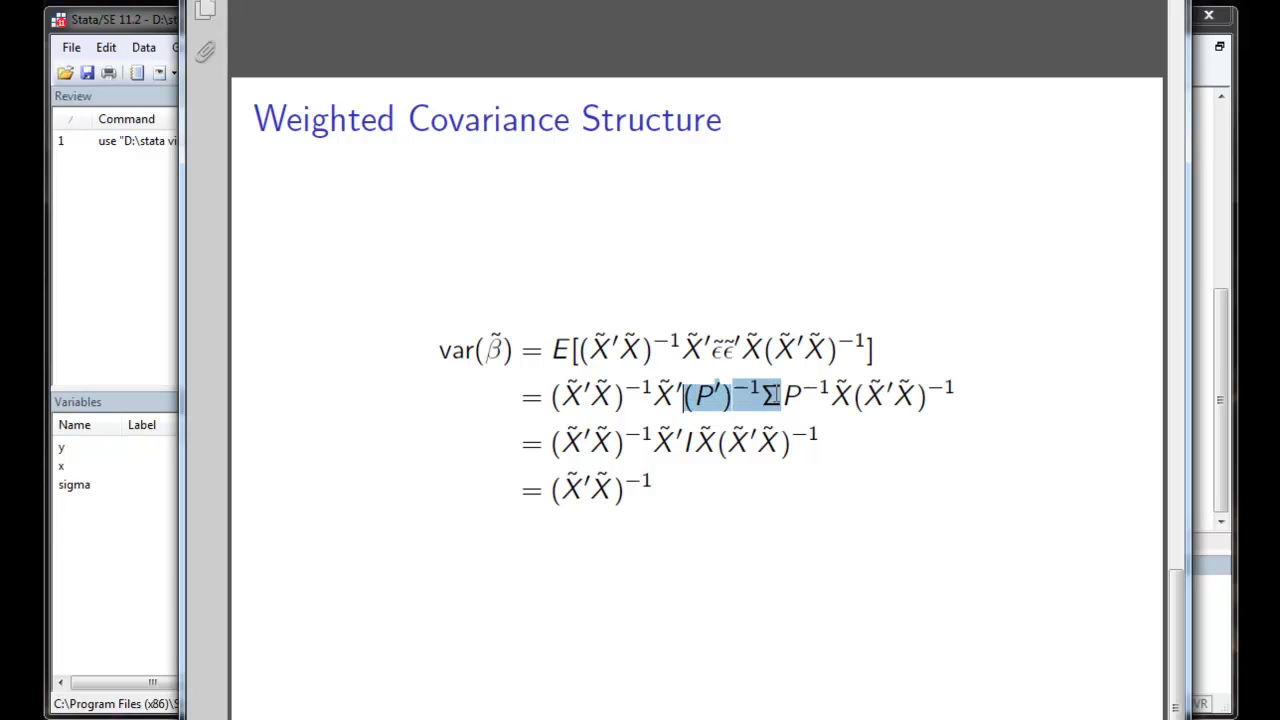
click(826, 404)
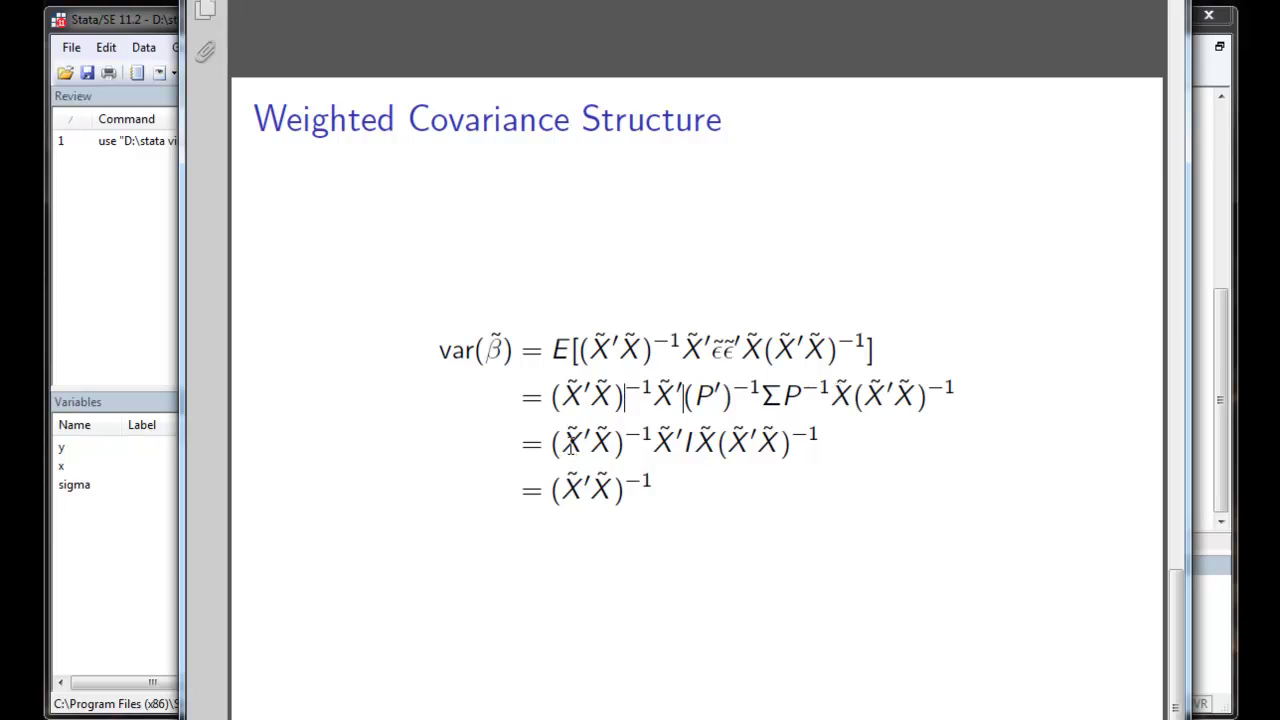
drag(656, 445, 826, 446)
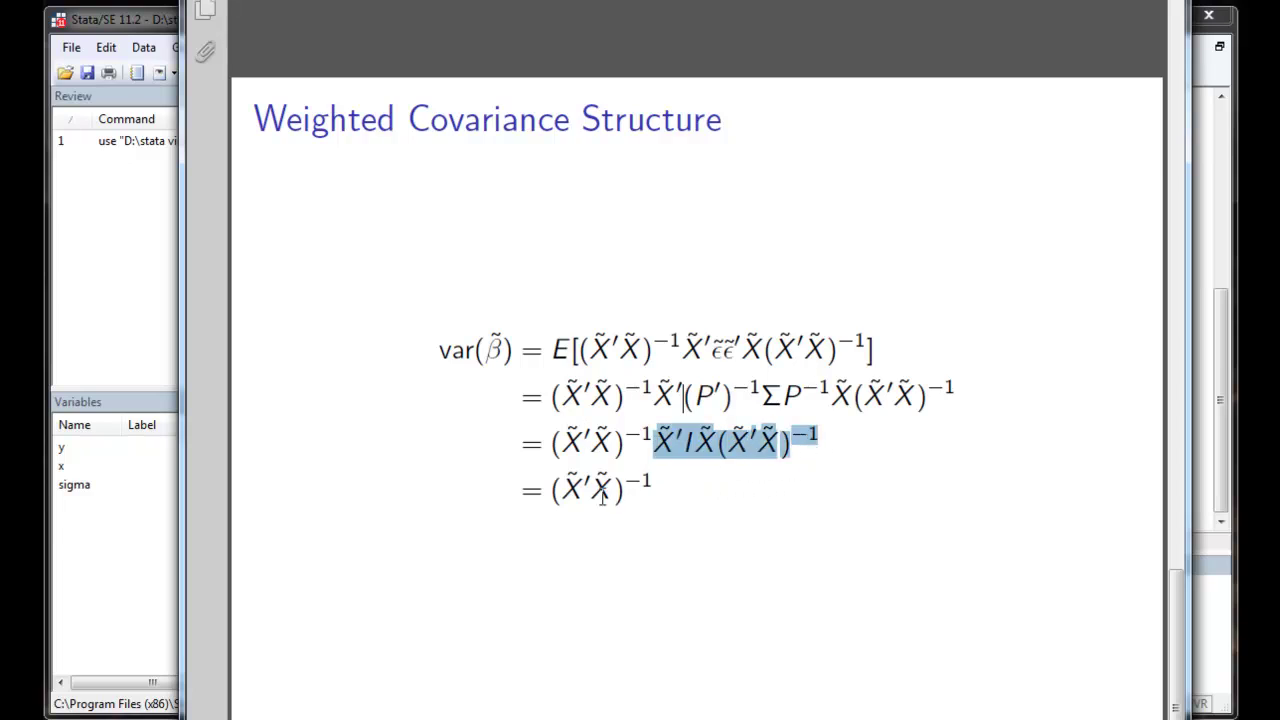
drag(551, 490, 653, 490)
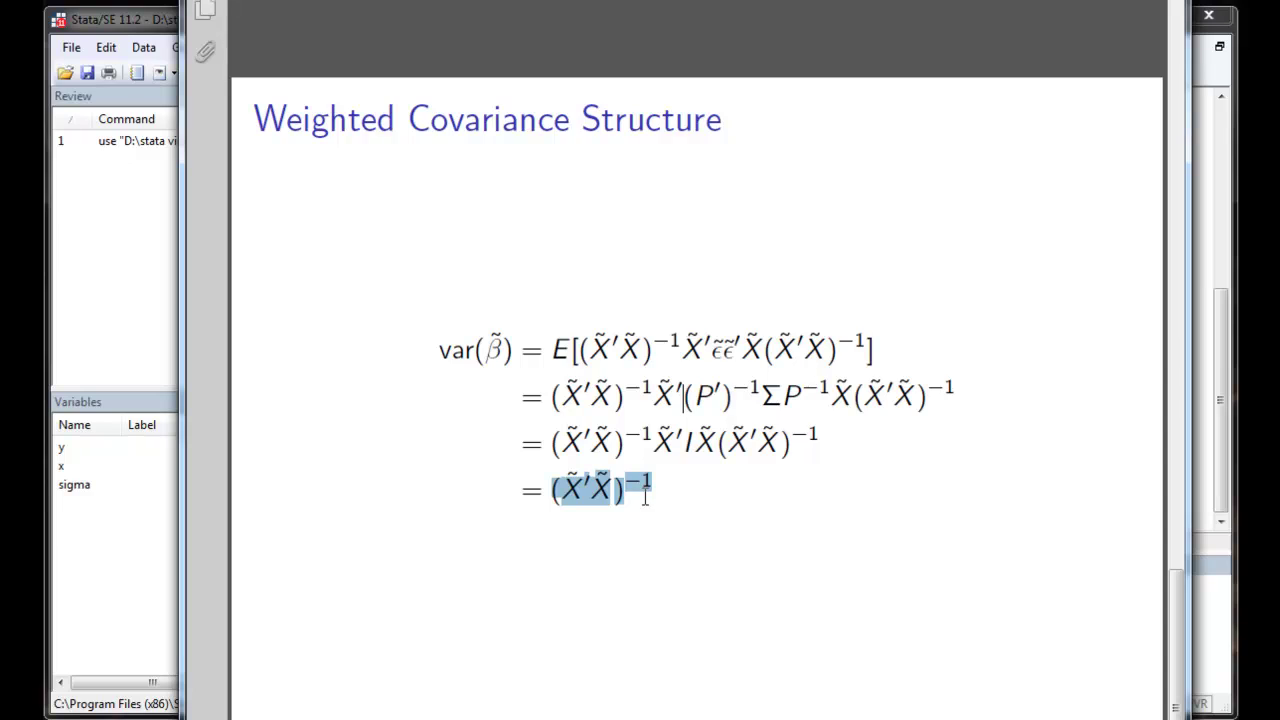
click(645, 492)
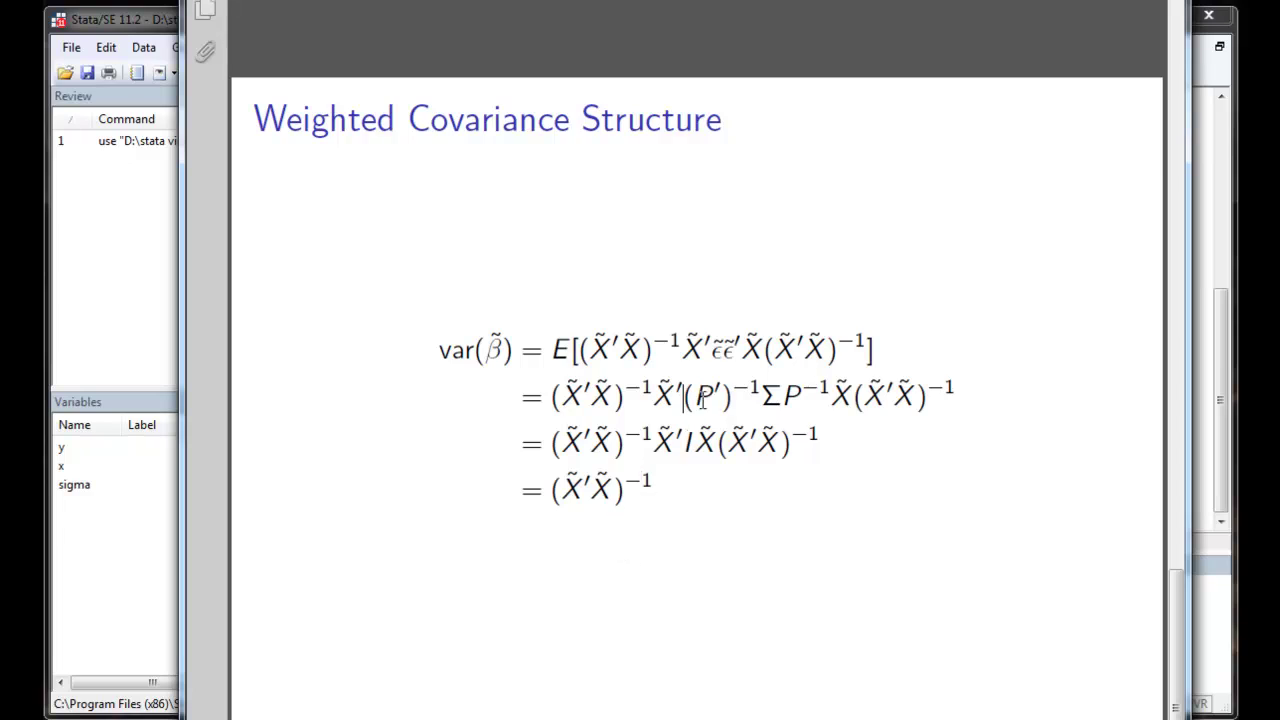
Switch from the Adobe Reader slides to Stata with the WLS dataset (y, x, sigma).
key(alt+Tab)
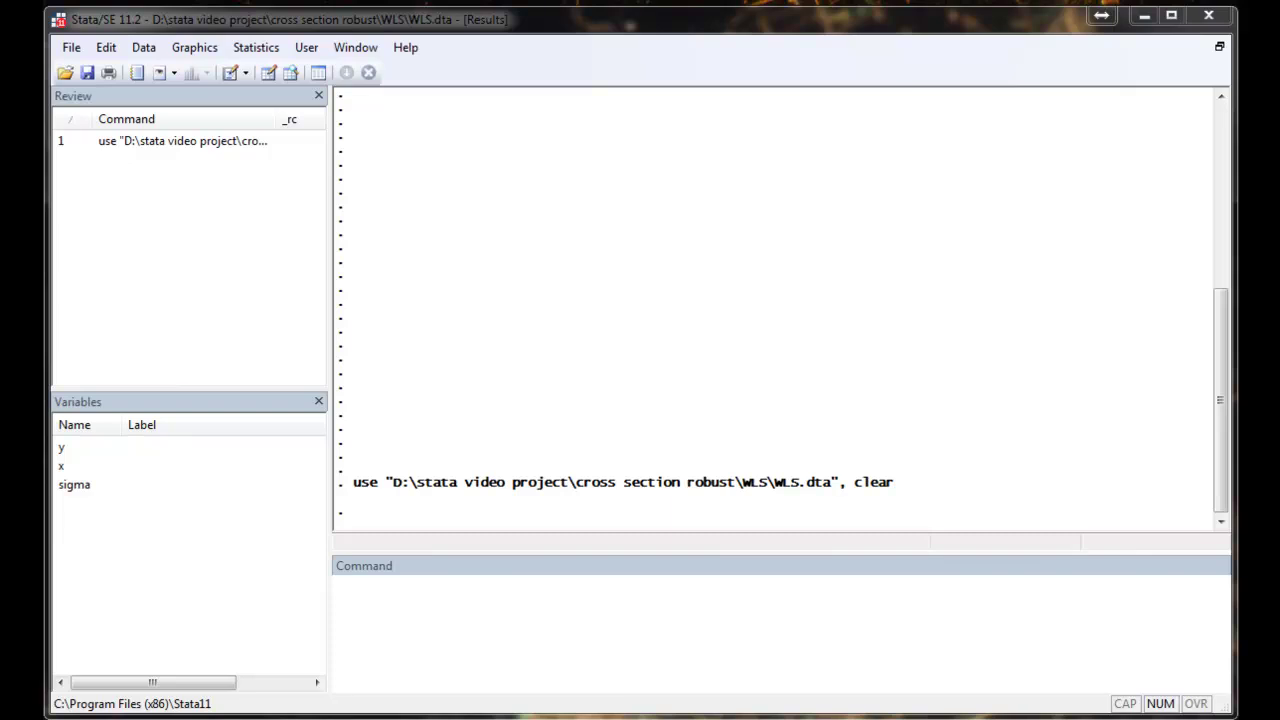
Run reg y x, nocon (coefficient 5.06532), then the same regression weighted by aw=1/sigma.
key(ctrl+d)
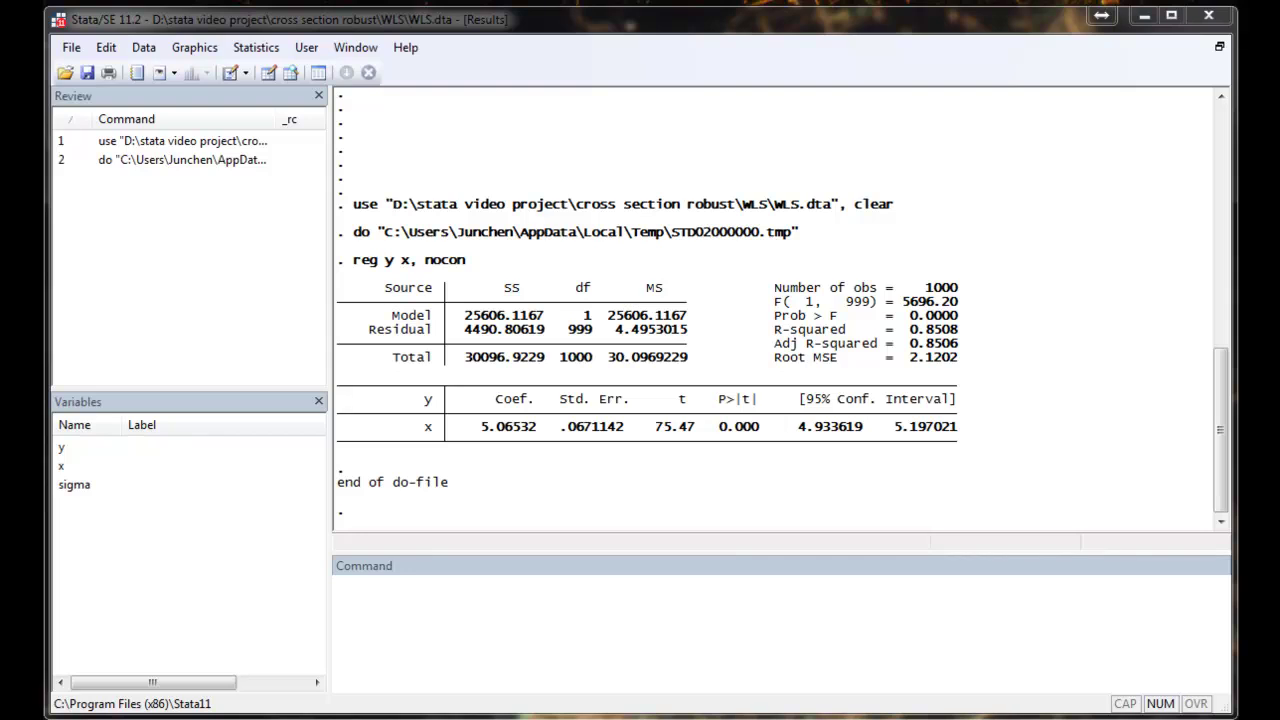
drag(481, 427, 535, 430)
click(535, 430)
key(ctrl+d)
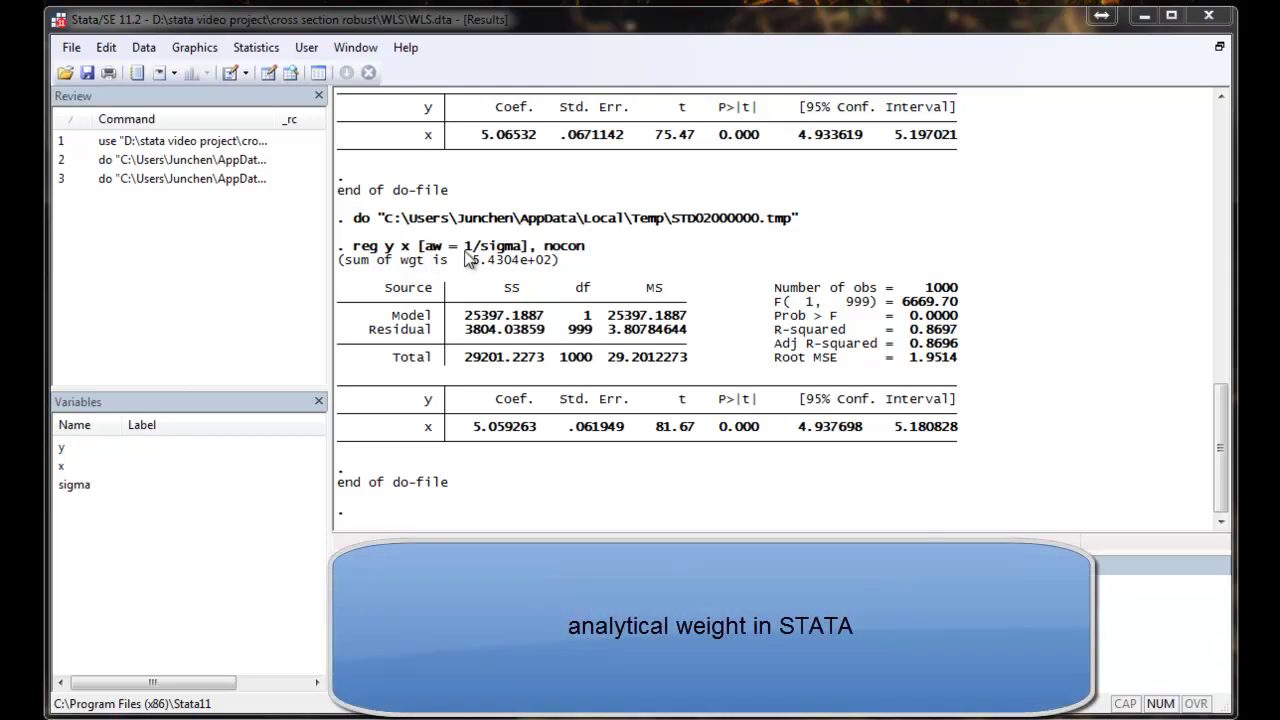
Emphasise the 1/sigma weight, briefly revisit the Heteroskedasticity slide, then return to Stata.
drag(463, 248, 520, 258)
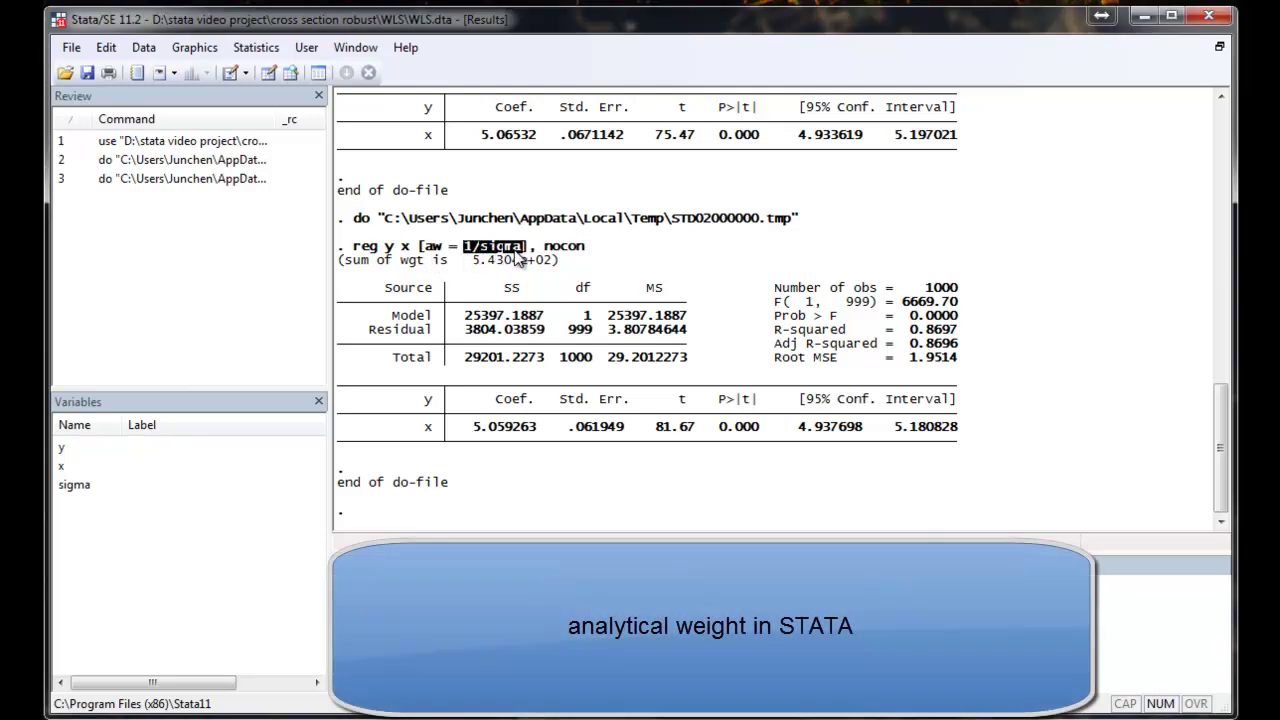
click(520, 258)
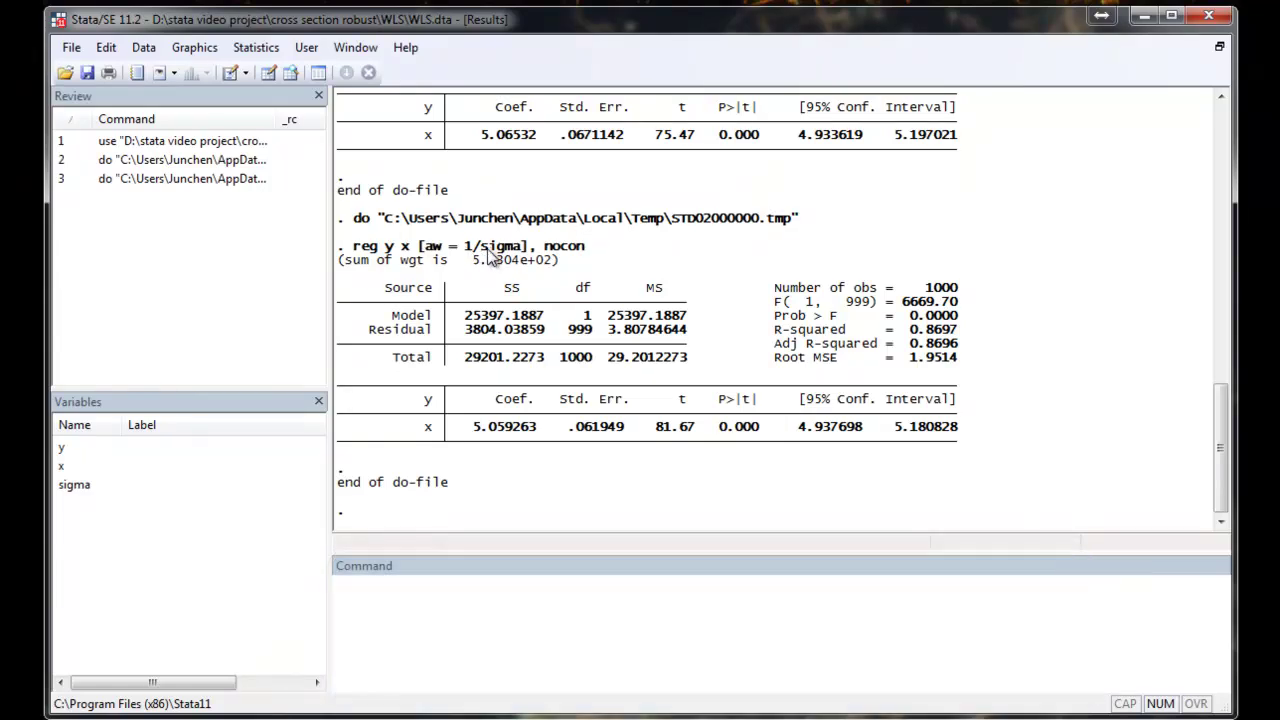
scroll(523, 286, up, 2)
key(alt+Tab)
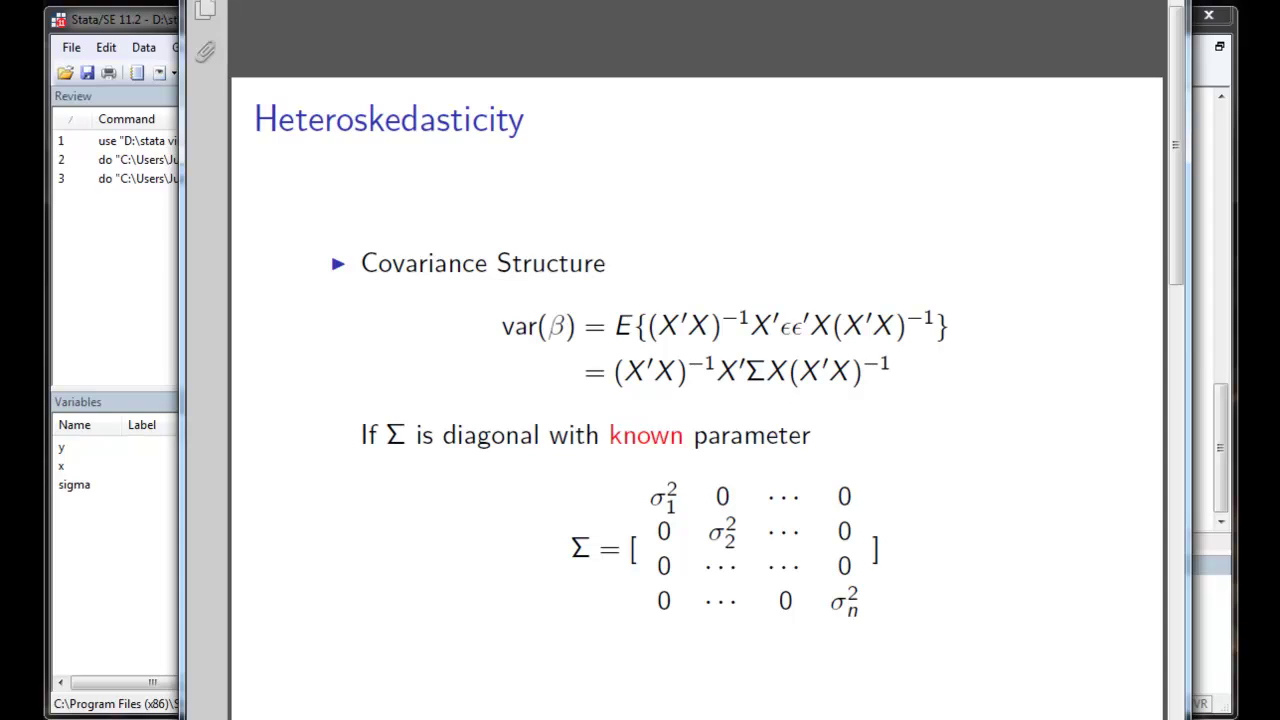
key(alt+Tab)
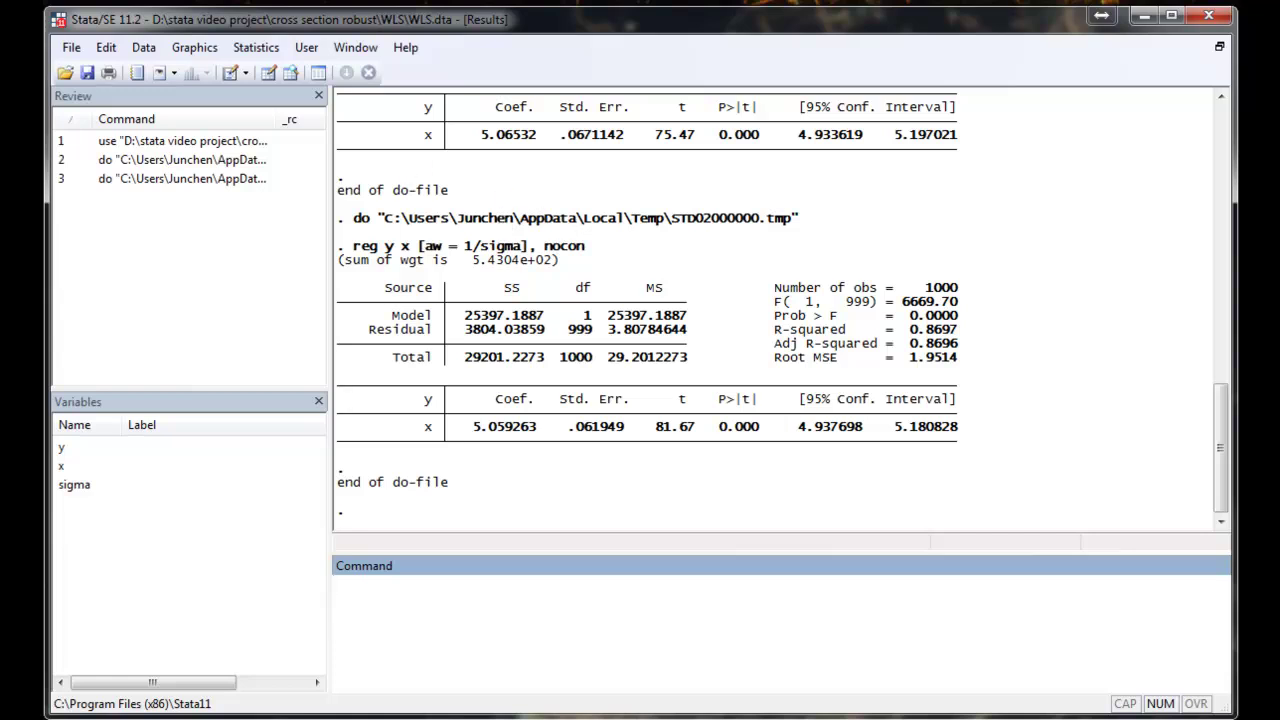
Run the do-file saving residuals eHat, generating sigmaHat, and fitting the 1/sigmaHat-weighted regression.
key(alt+Tab)
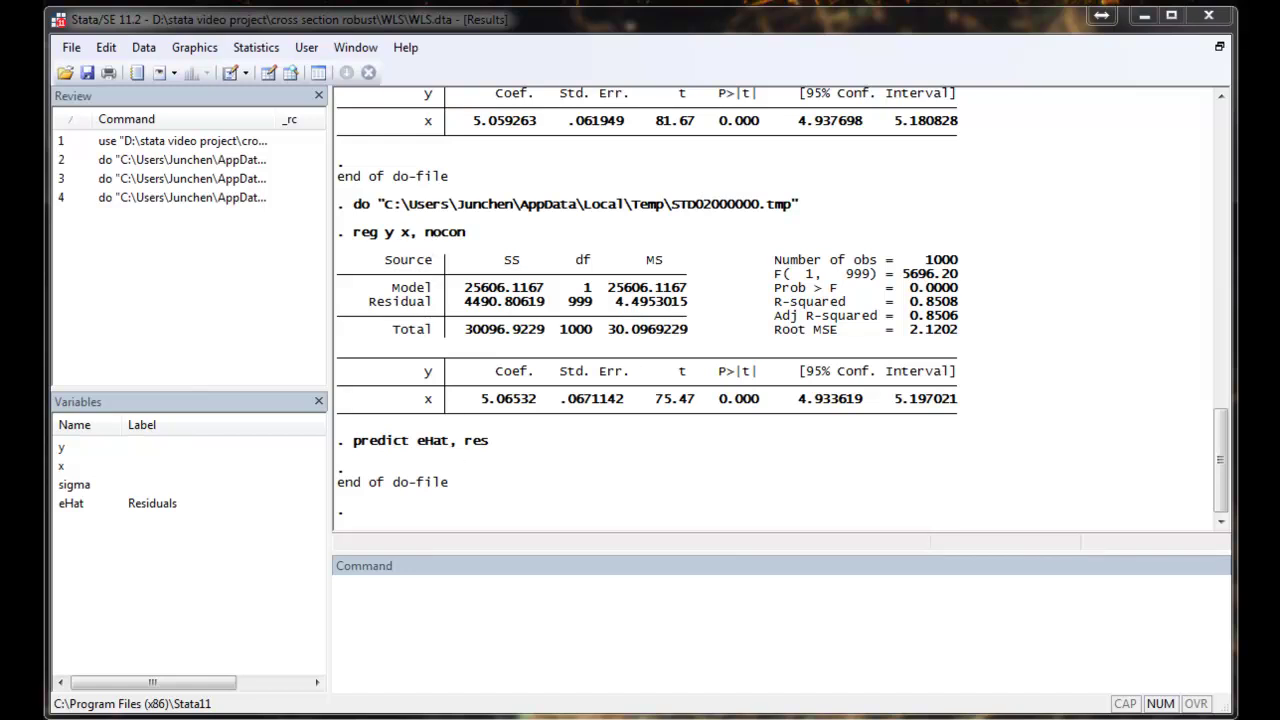
key(ctrl+d)
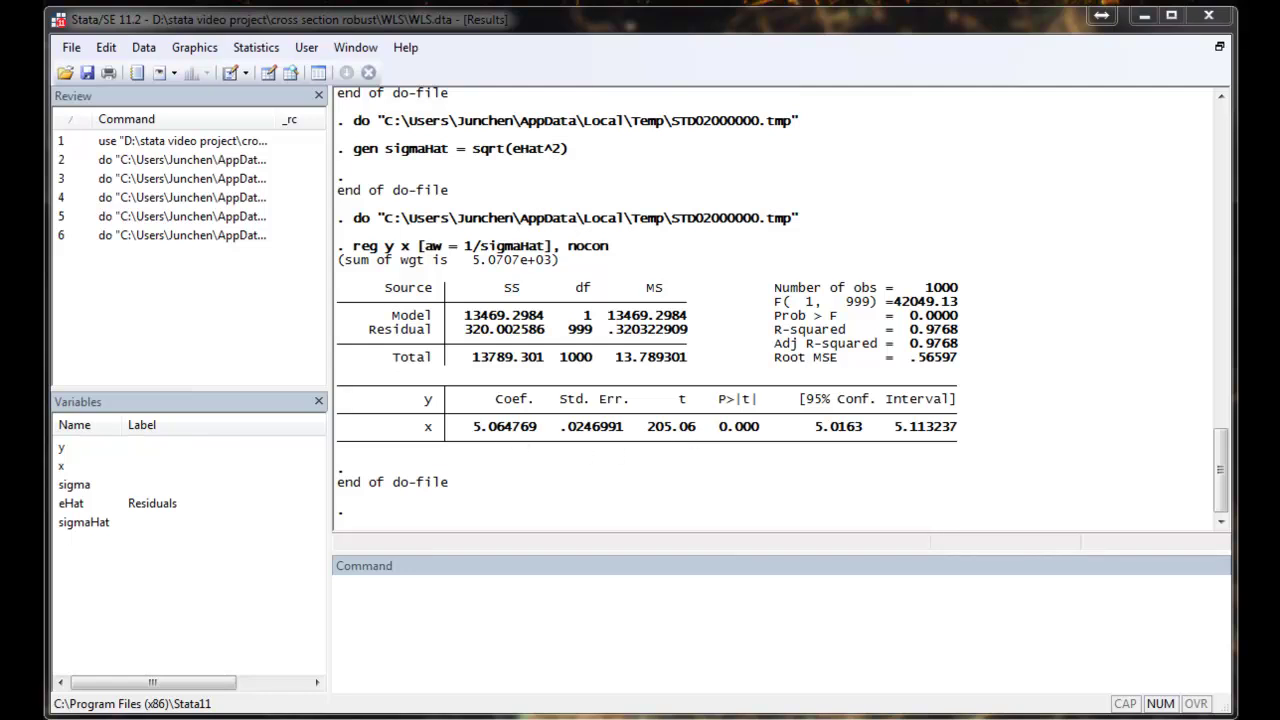
key(ctrl+d)
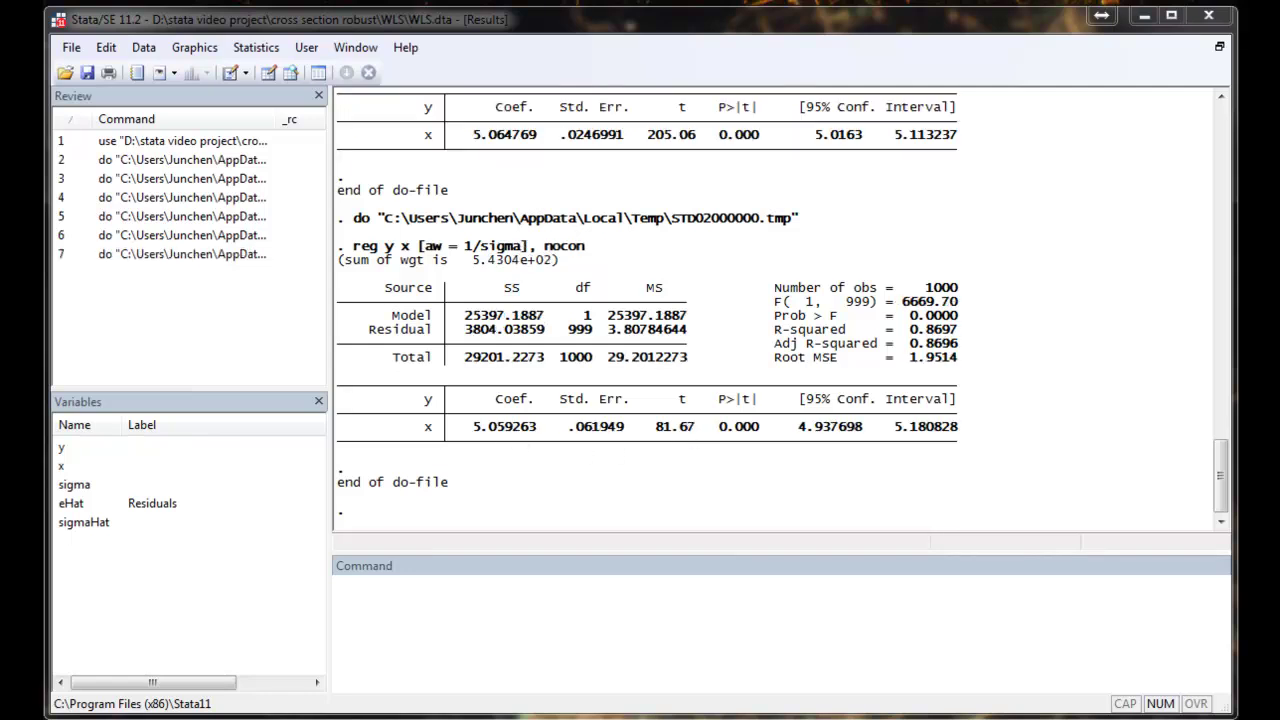
scroll(667, 205, up, 1)
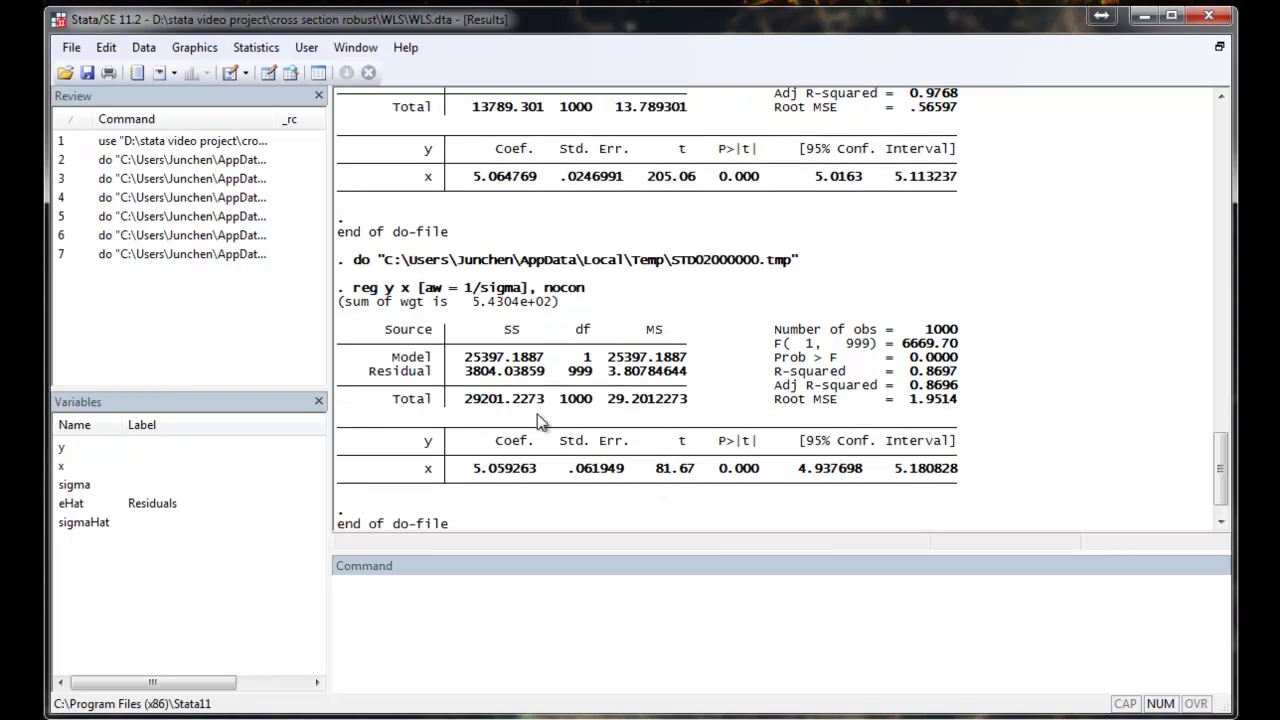
drag(472, 178, 531, 184)
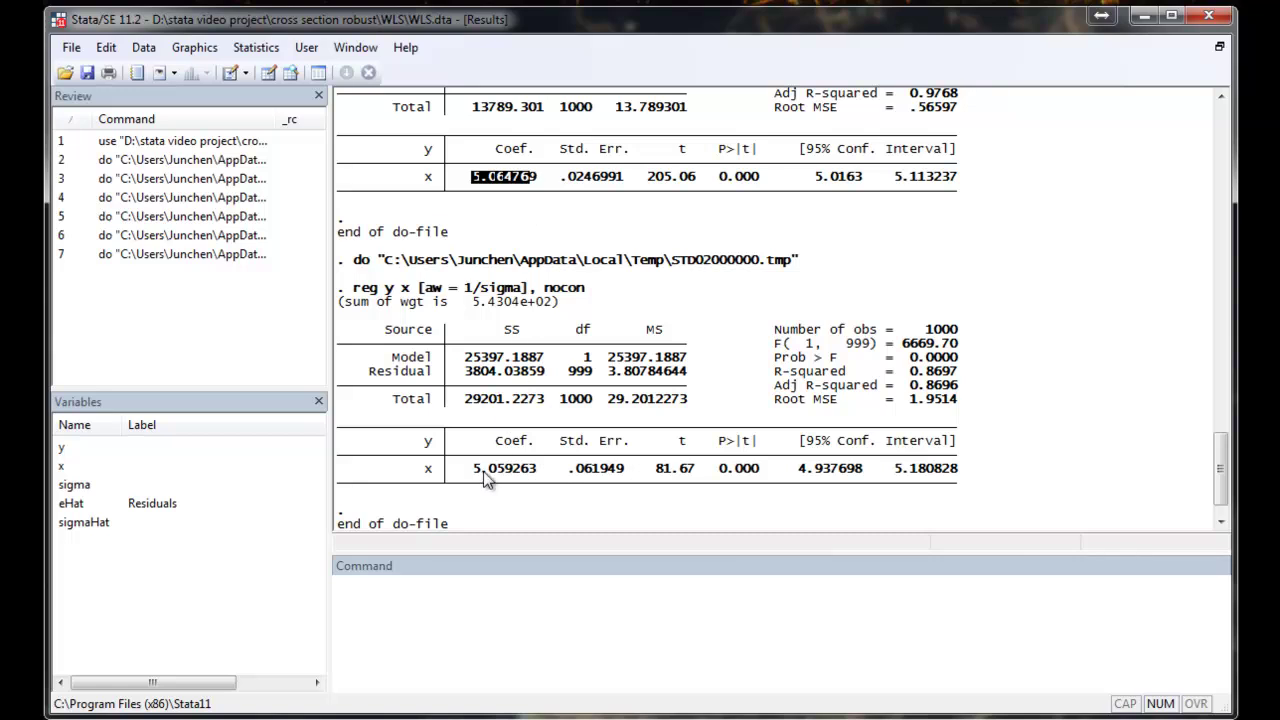
drag(475, 470, 540, 472)
click(548, 472)
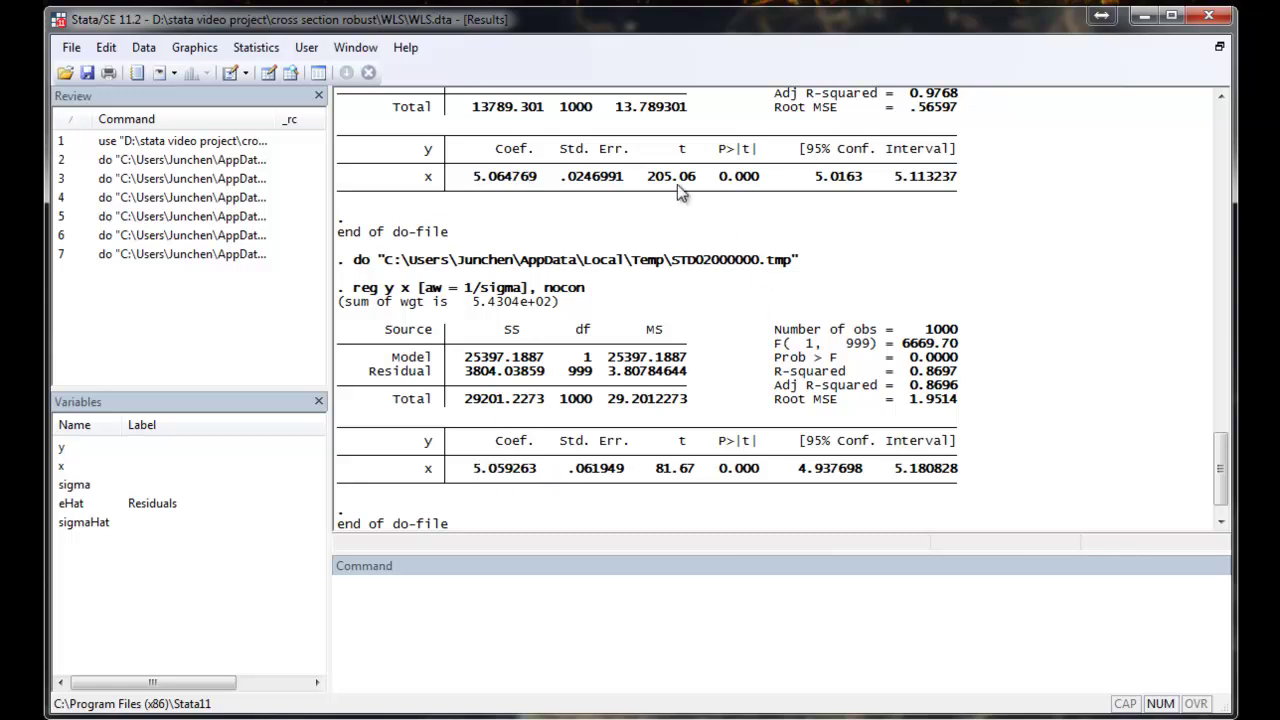
drag(645, 178, 692, 180)
click(692, 215)
drag(650, 470, 684, 472)
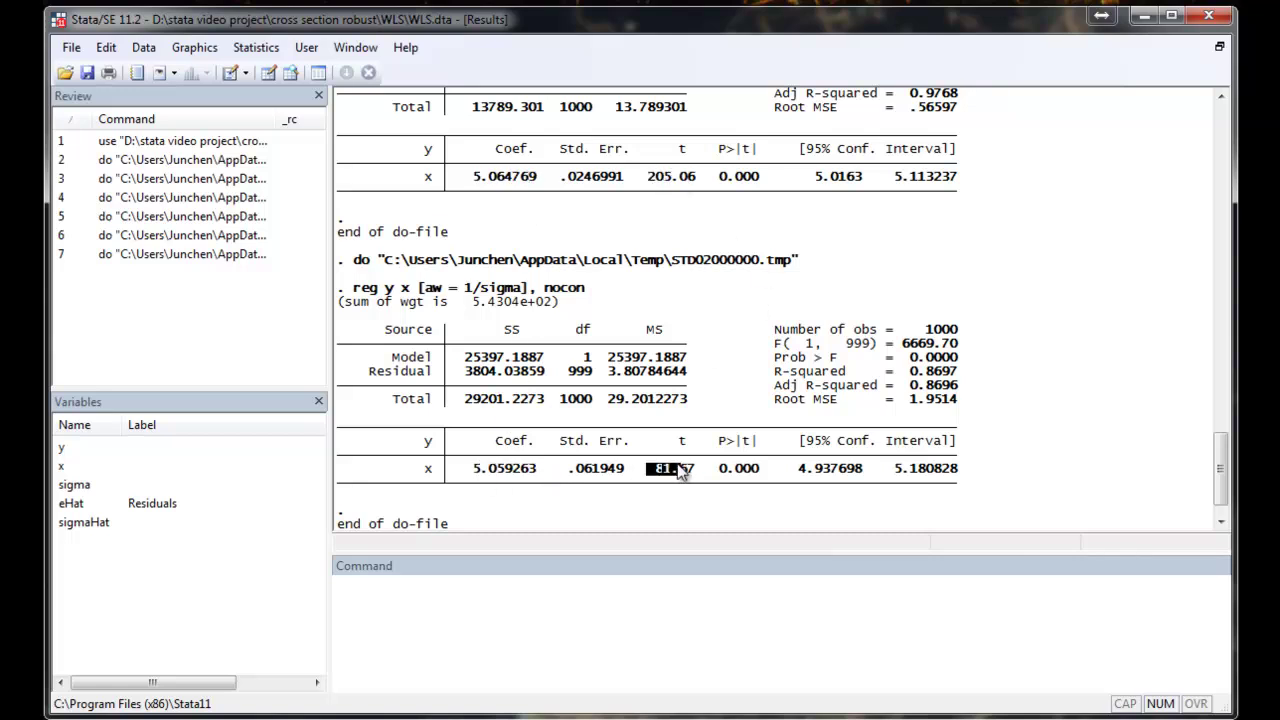
click(680, 180)
scroll(690, 270, up, 2)
scroll(686, 325, up, 2)
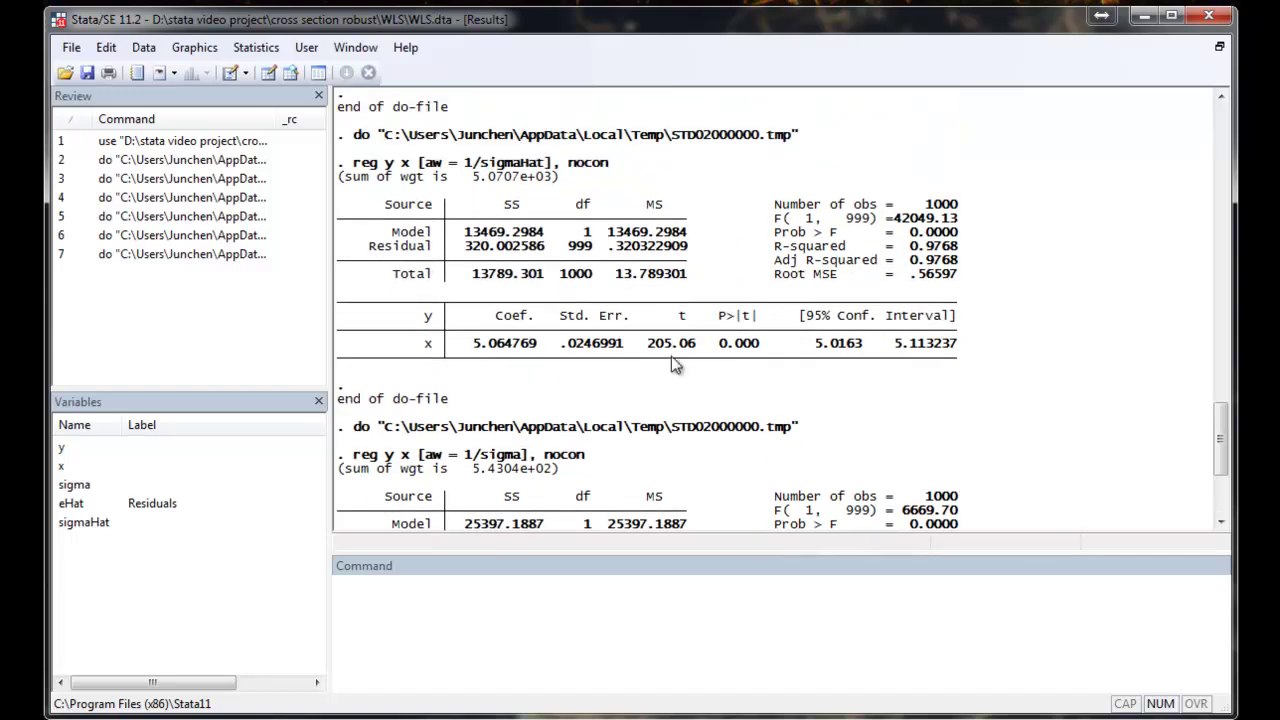
scroll(671, 356, down, 2)
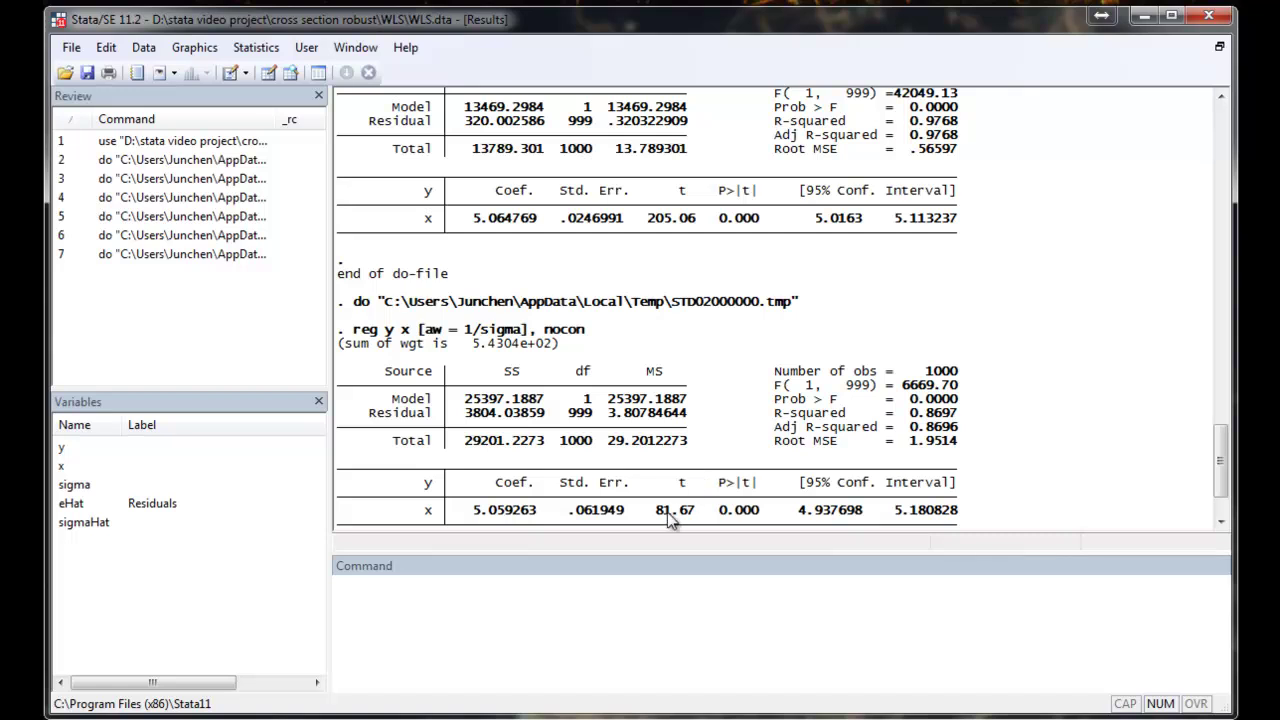
scroll(668, 510, up, 2)
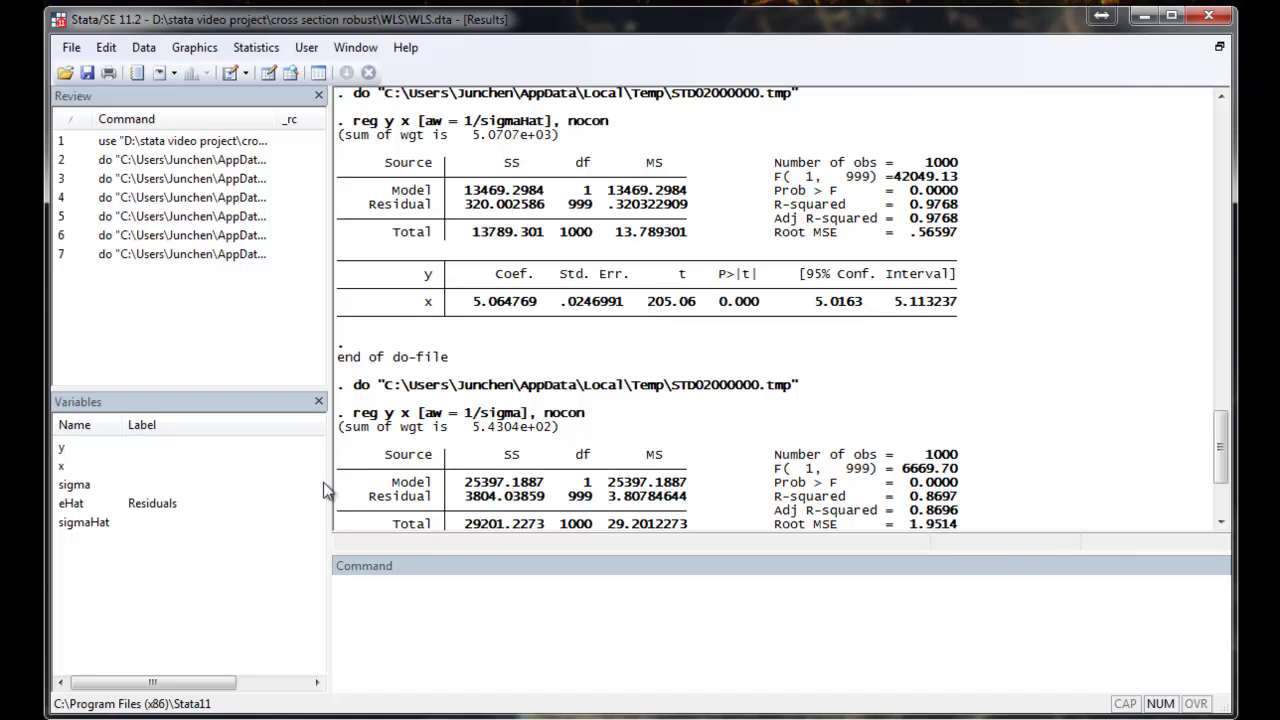
Plot scatter sigma sigmaHat from the Command window and move the graph over Results.
click(439, 616)
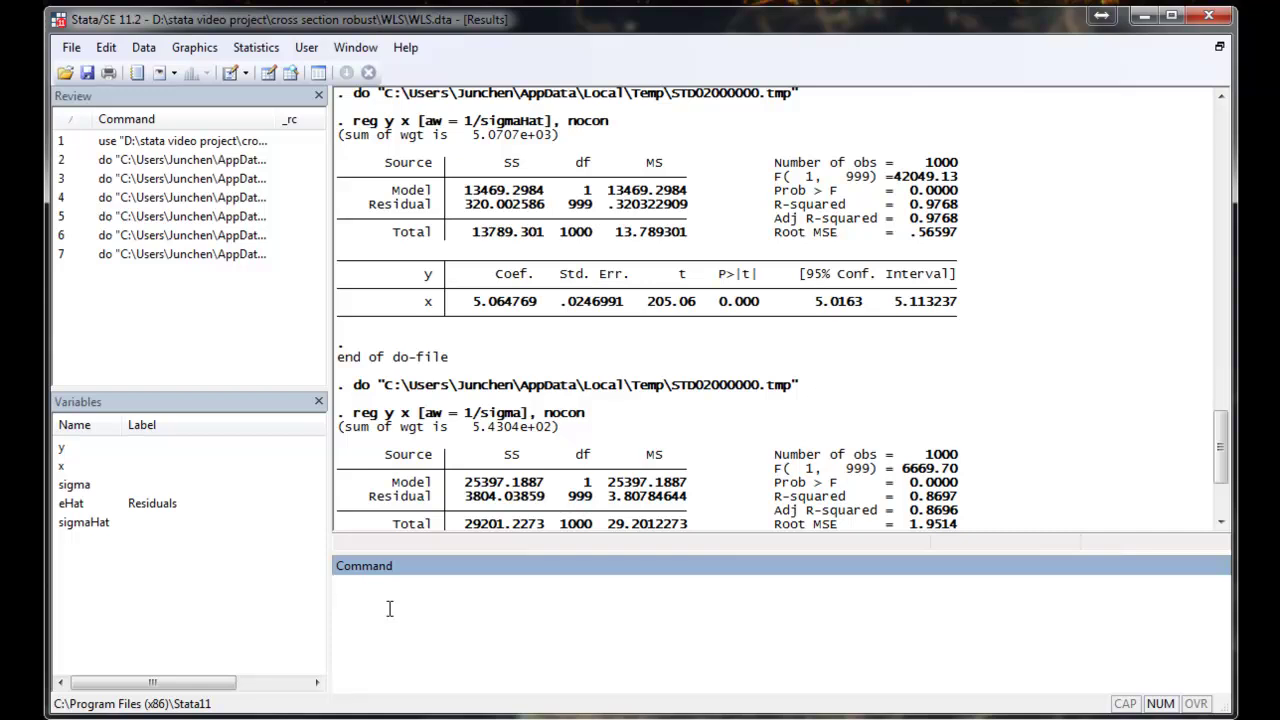
text(sc)
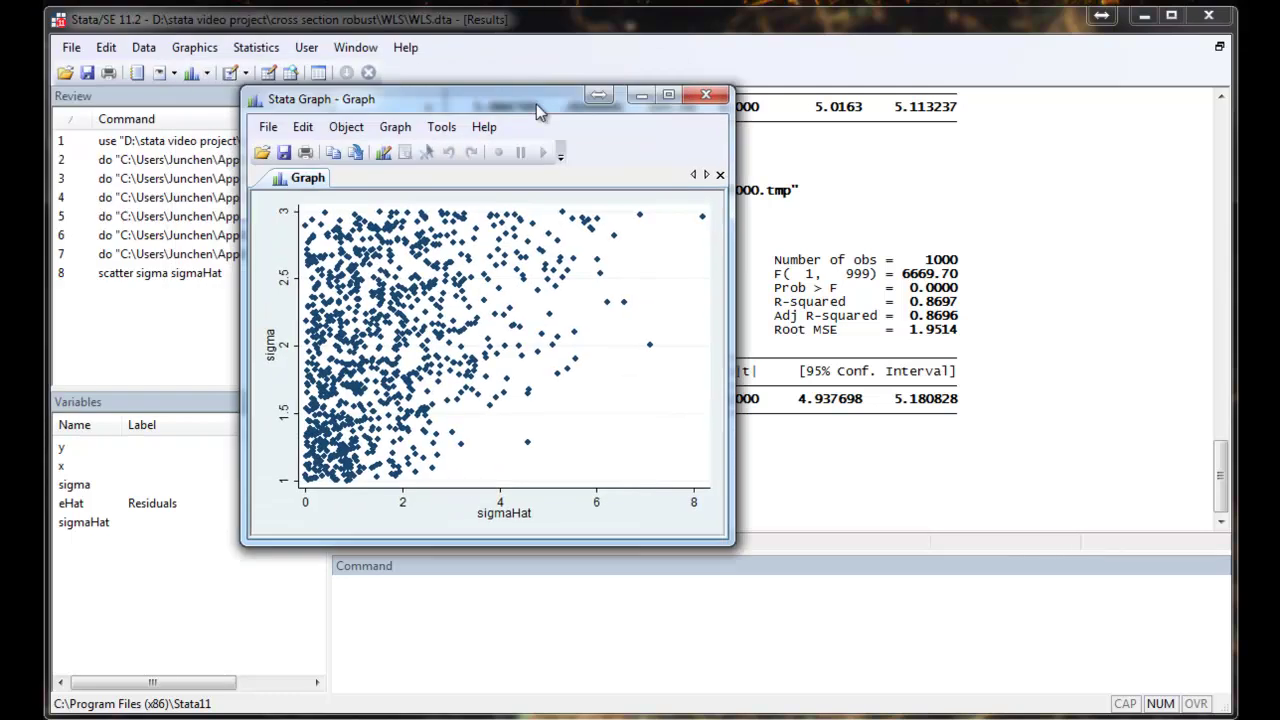
drag(536, 104, 679, 140)
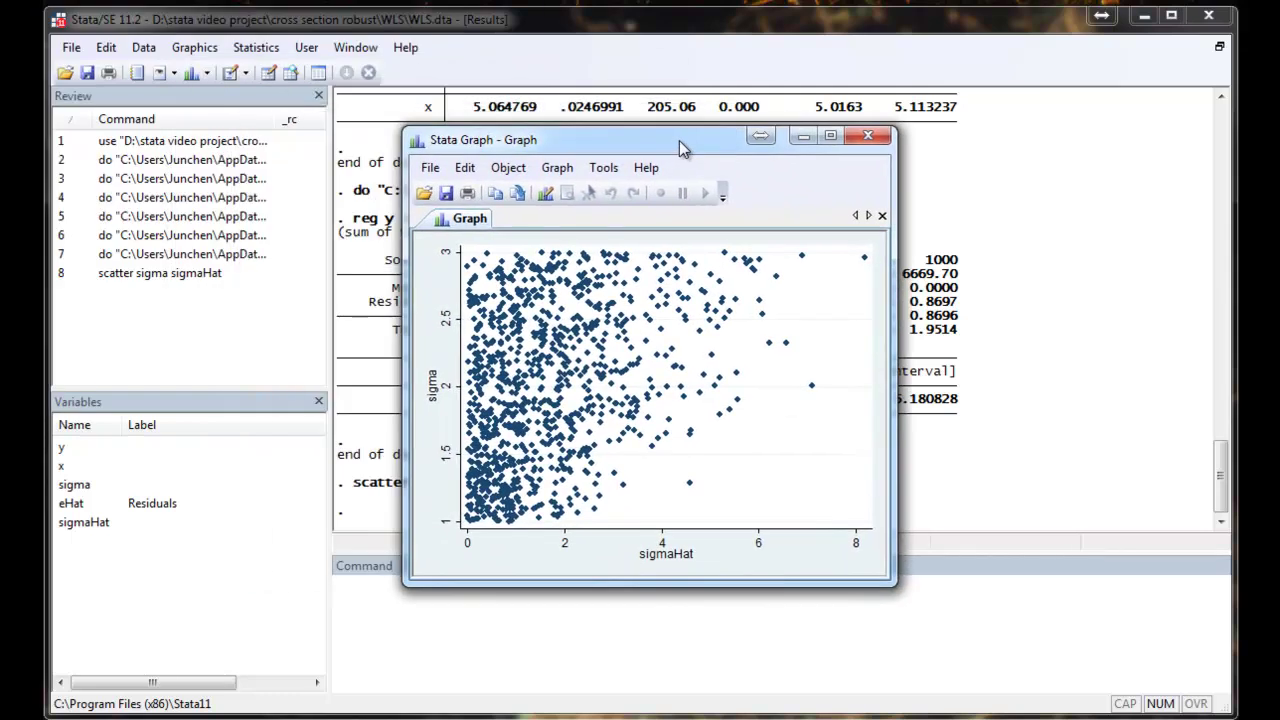